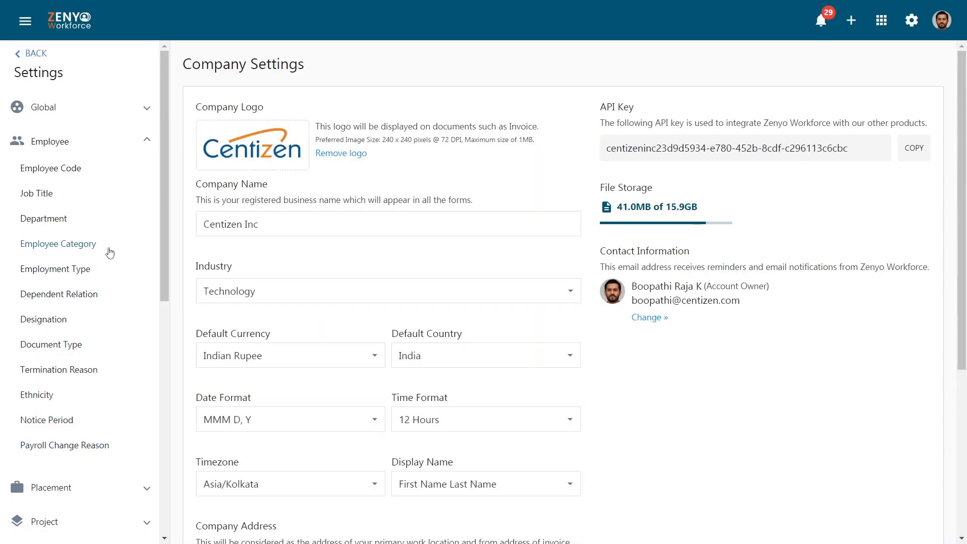
# Step: Configure the employee code as Auto Generated with prefix EMP and number 1000, and save the setting
pyautogui.click(106, 175)
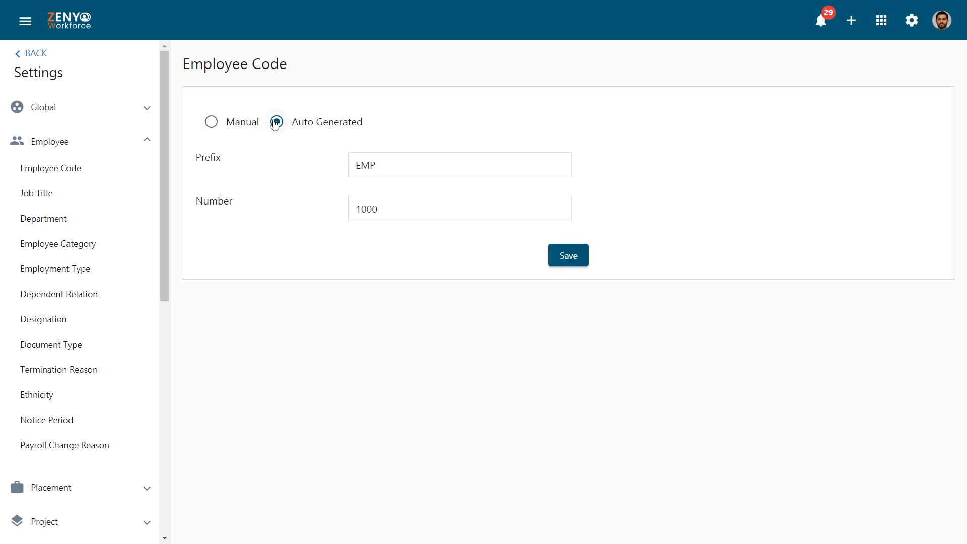
pyautogui.click(212, 122)
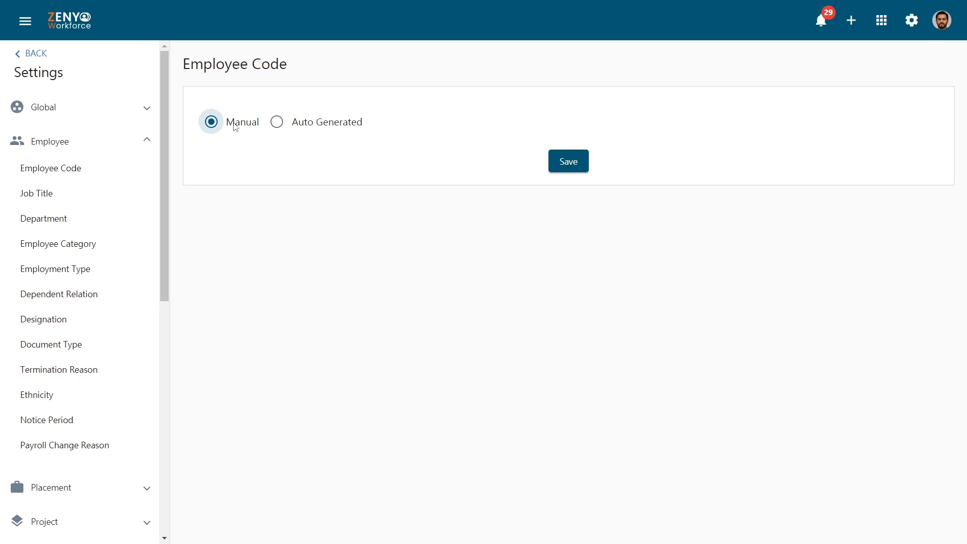
pyautogui.click(273, 125)
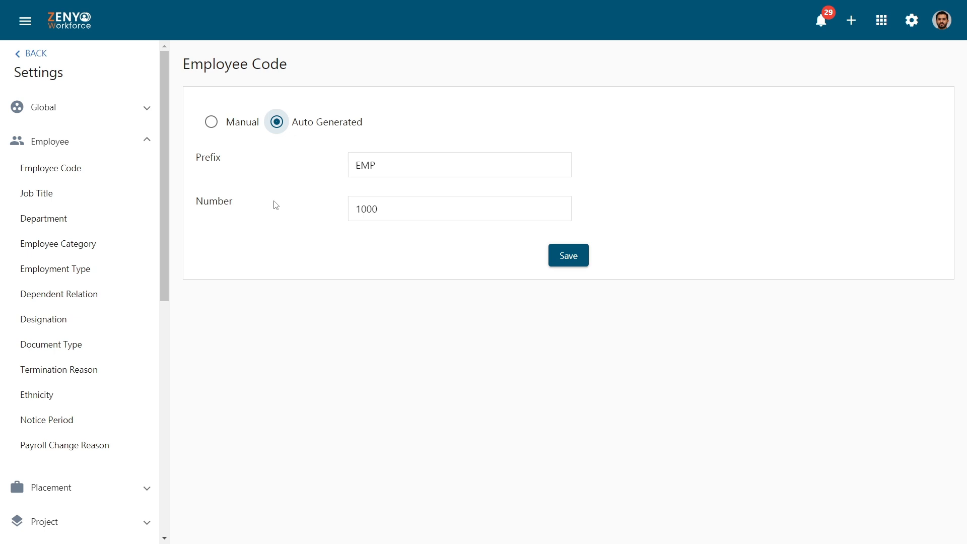
pyautogui.click(377, 162)
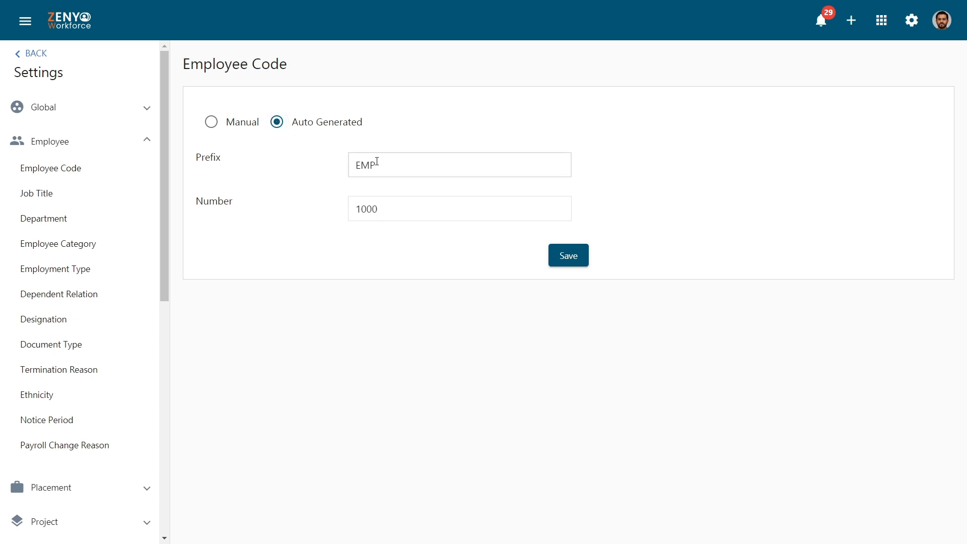
pyautogui.click(381, 204)
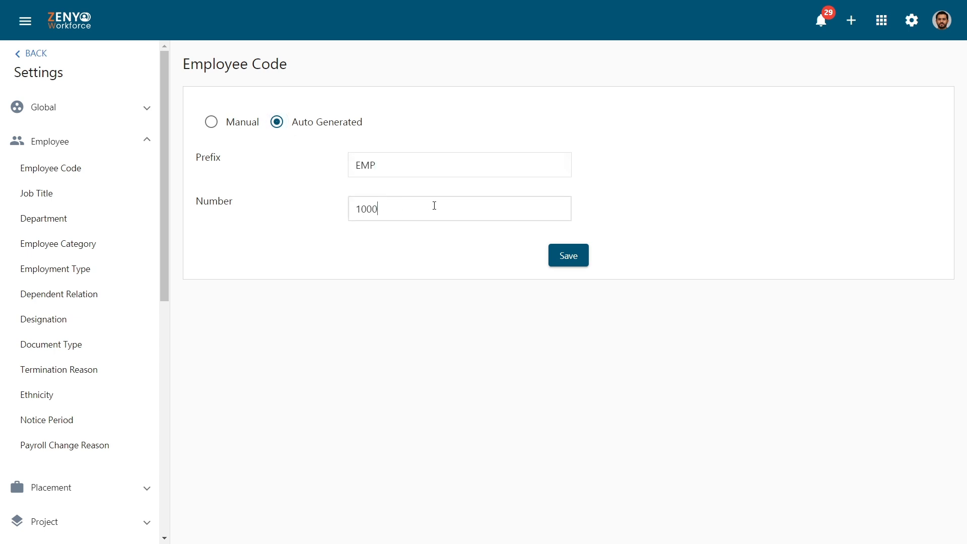
pyautogui.click(566, 257)
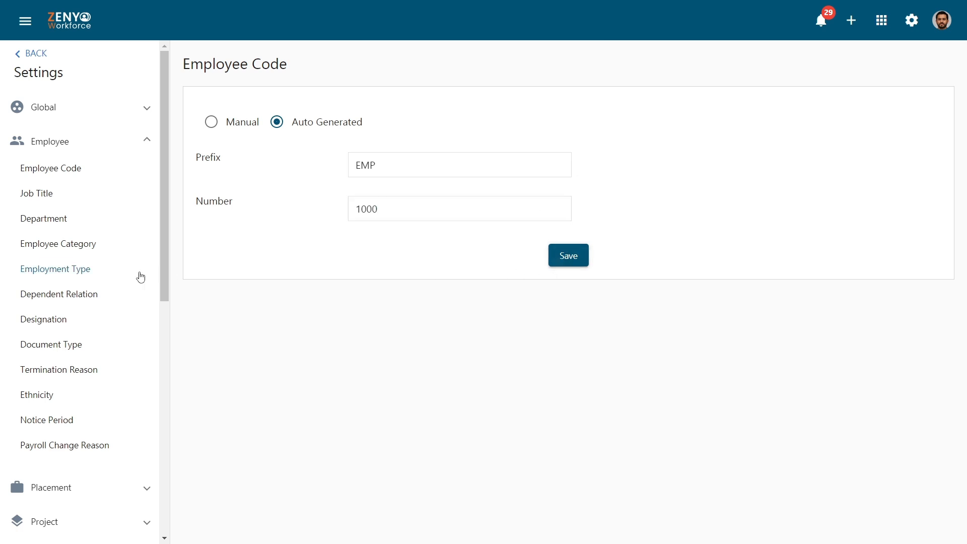
# Step: Add a job title named "C++ Developer" in the employee settings and save it
pyautogui.click(129, 194)
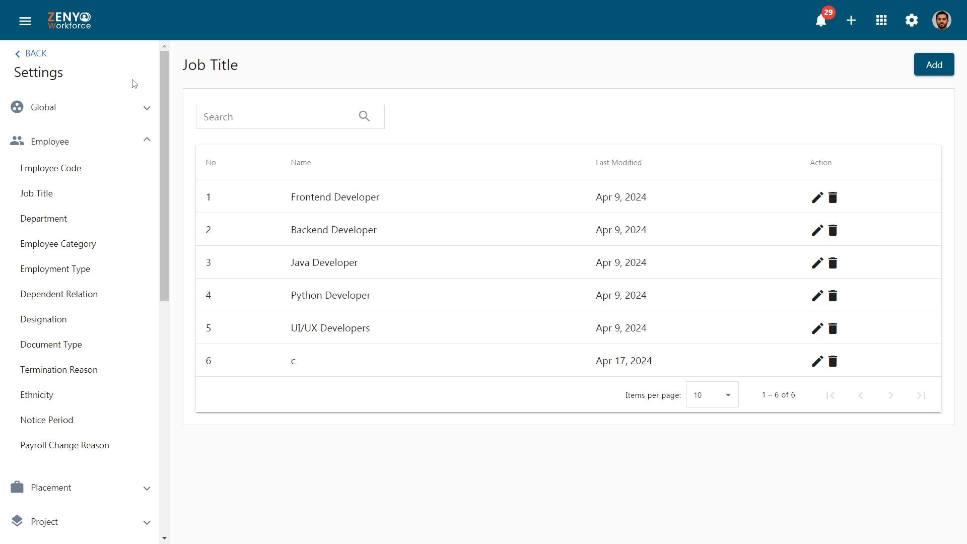
pyautogui.click(937, 70)
pyautogui.click(506, 280)
pyautogui.write('C++ Developer')
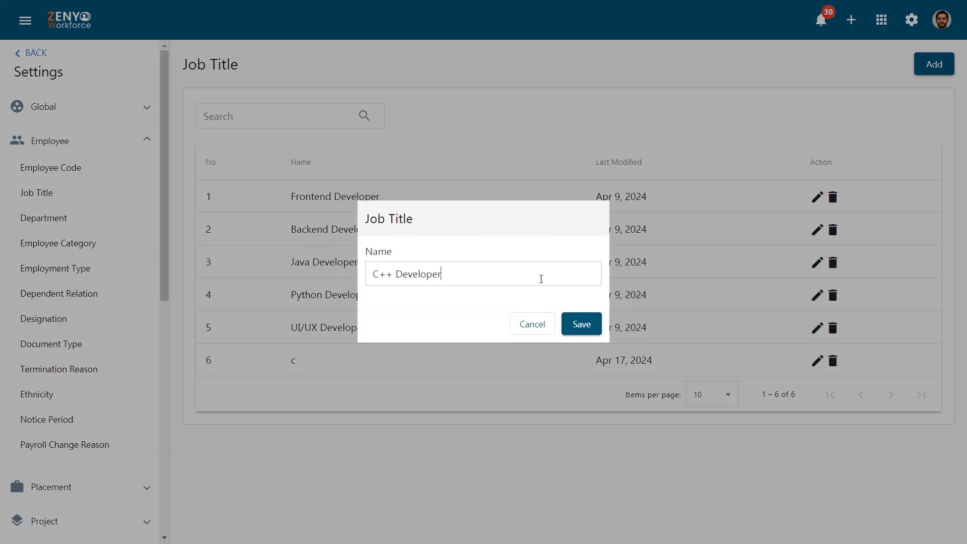
pyautogui.click(582, 325)
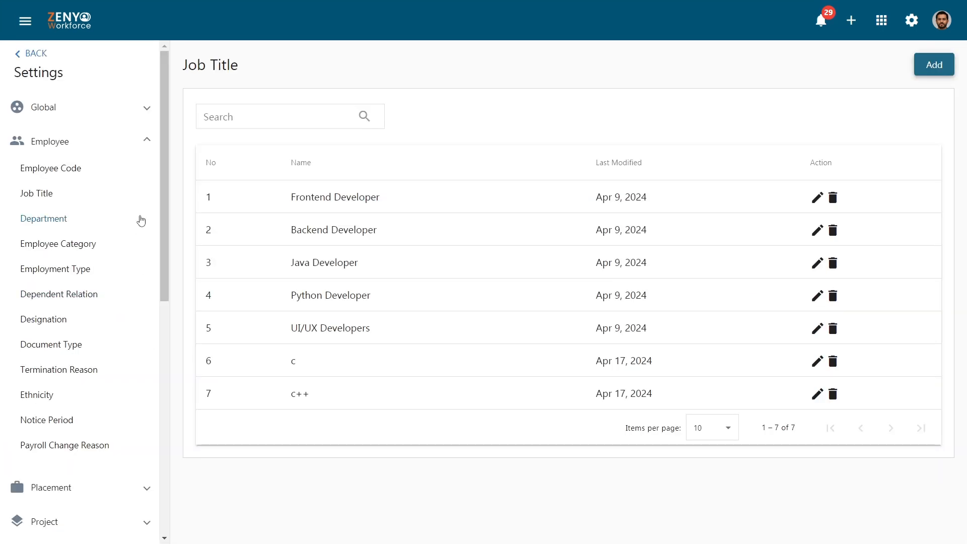
# Step: Add a department named "Content Marketing" in the employee settings and save it
pyautogui.click(140, 219)
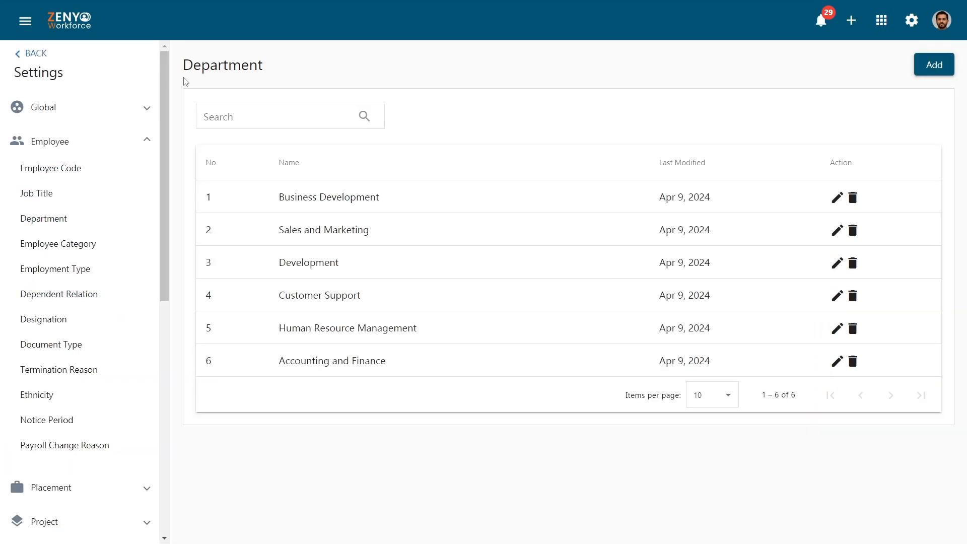
pyautogui.click(920, 70)
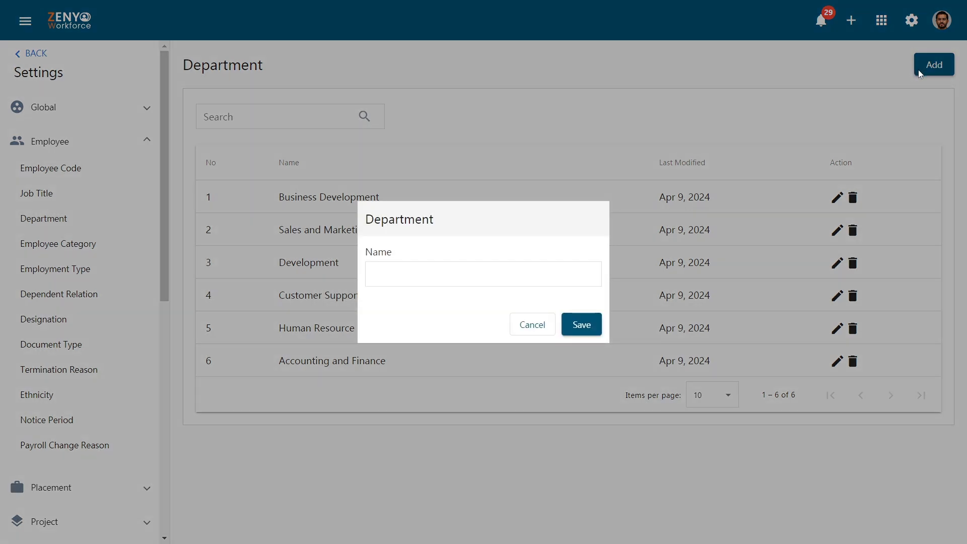
pyautogui.write('Content Marketing')
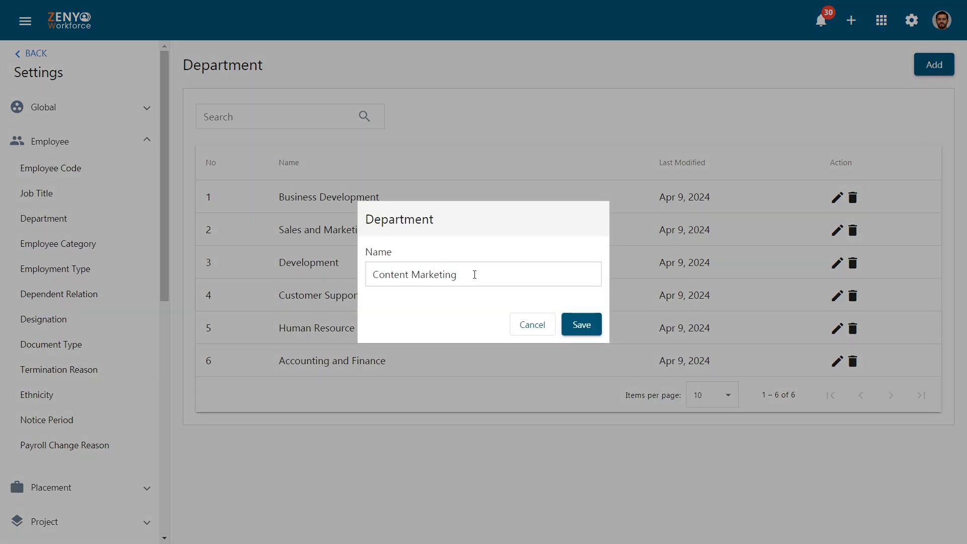
pyautogui.click(582, 324)
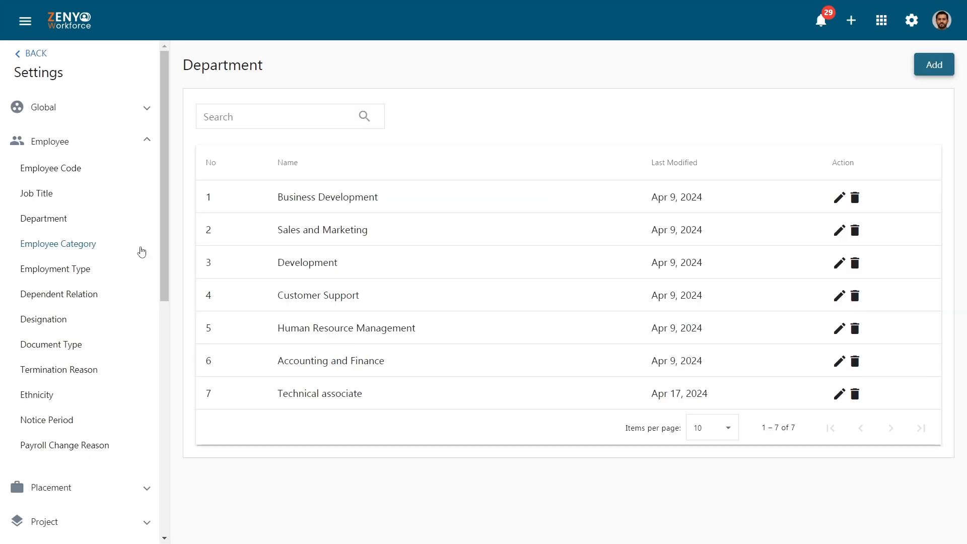
# Step: Add an employee category named "Interns" and save it
pyautogui.click(142, 251)
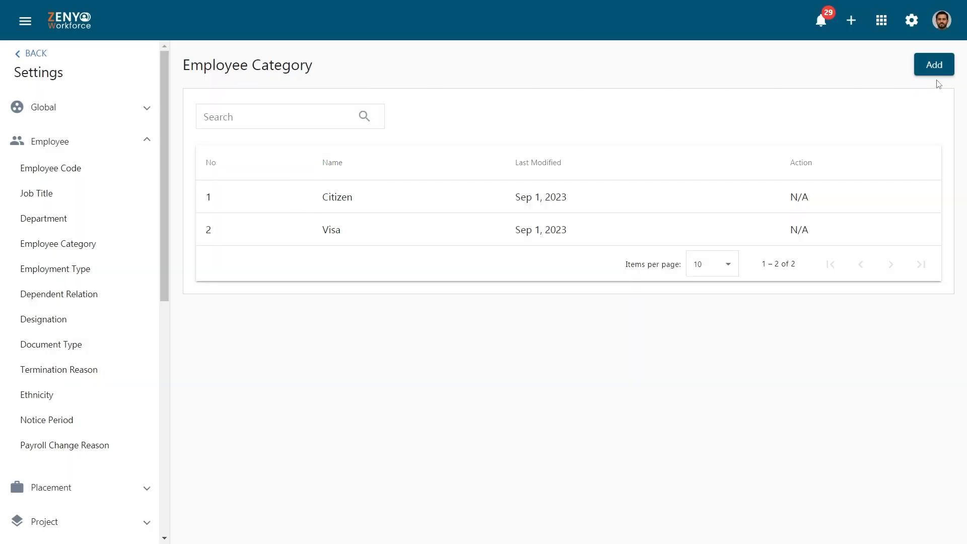
pyautogui.click(935, 66)
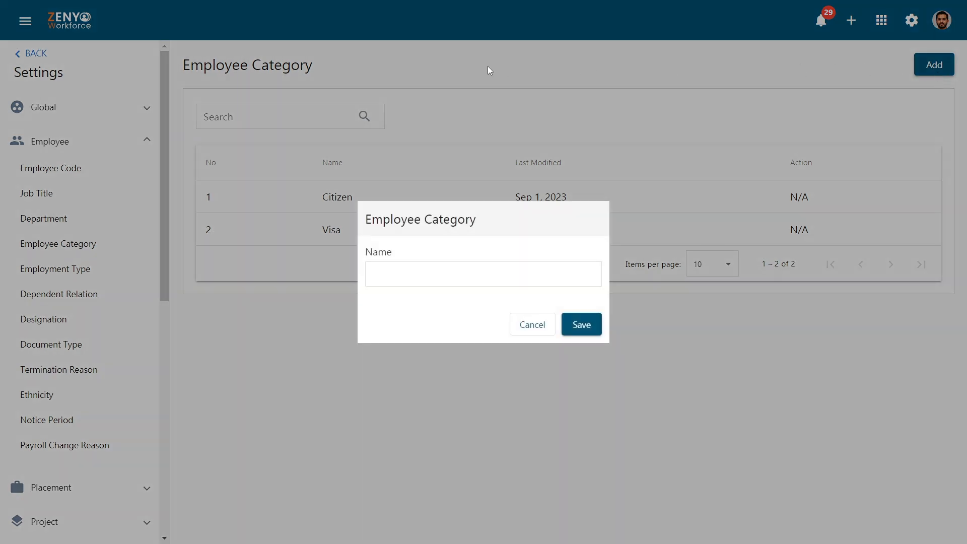
pyautogui.click(485, 272)
pyautogui.write('Interns')
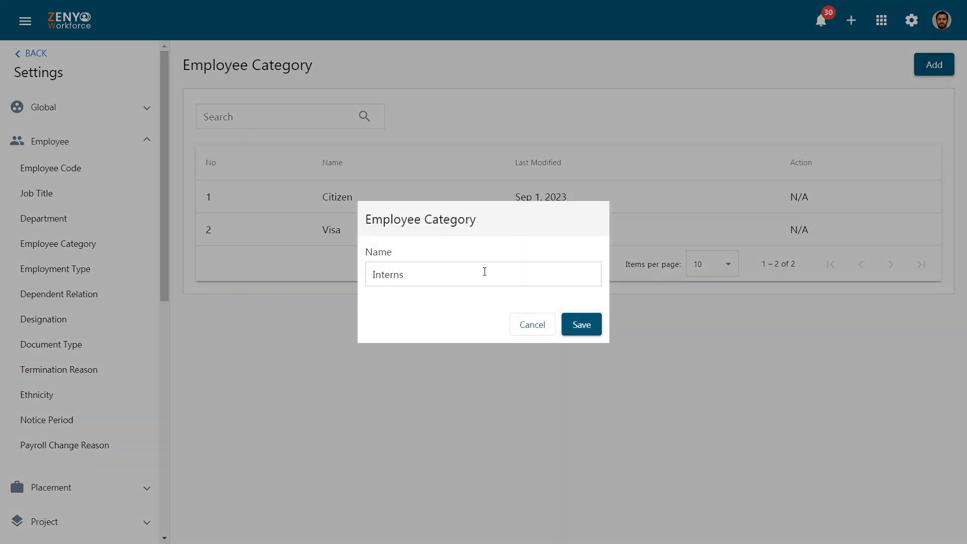
pyautogui.click(582, 324)
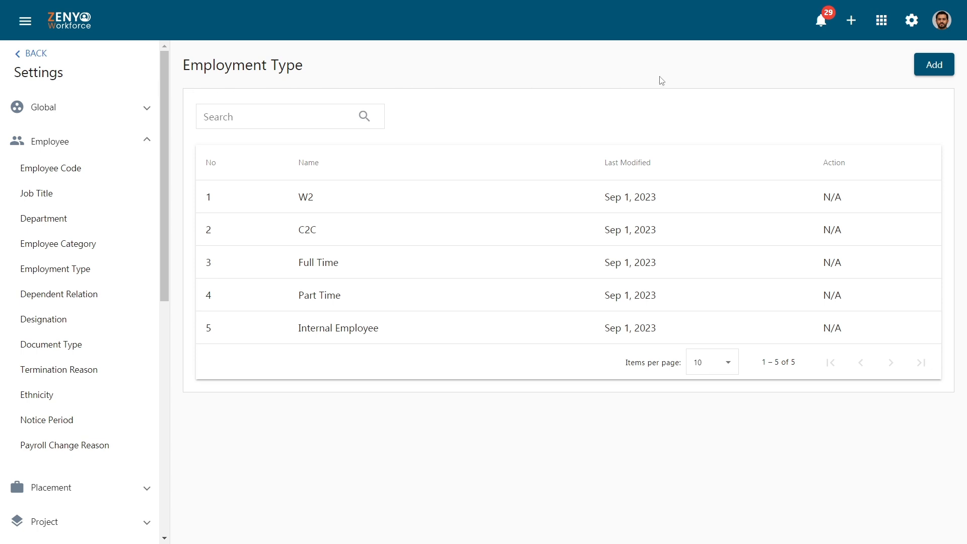
# Step: Add an employment type named "Night Shift" and save it
pyautogui.click(926, 71)
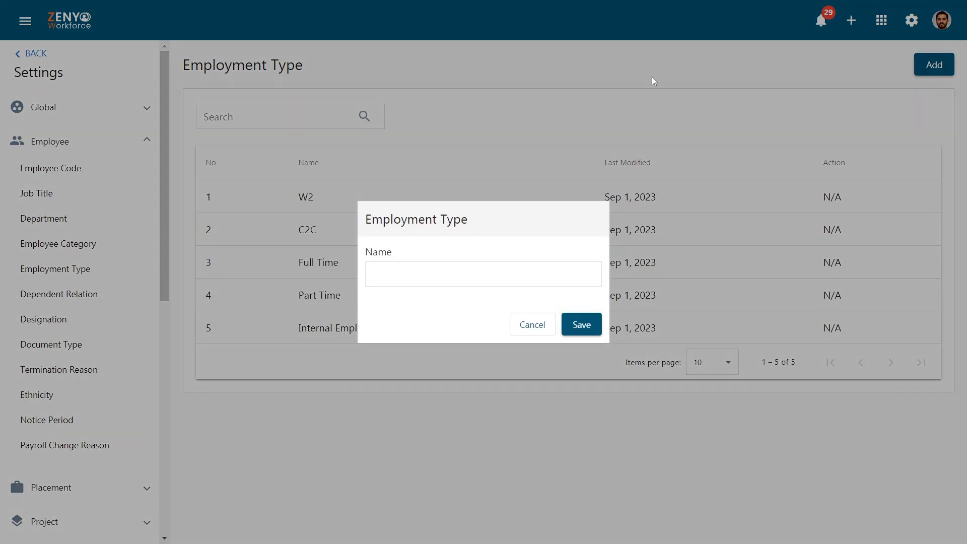
pyautogui.click(481, 273)
pyautogui.write('Night S')
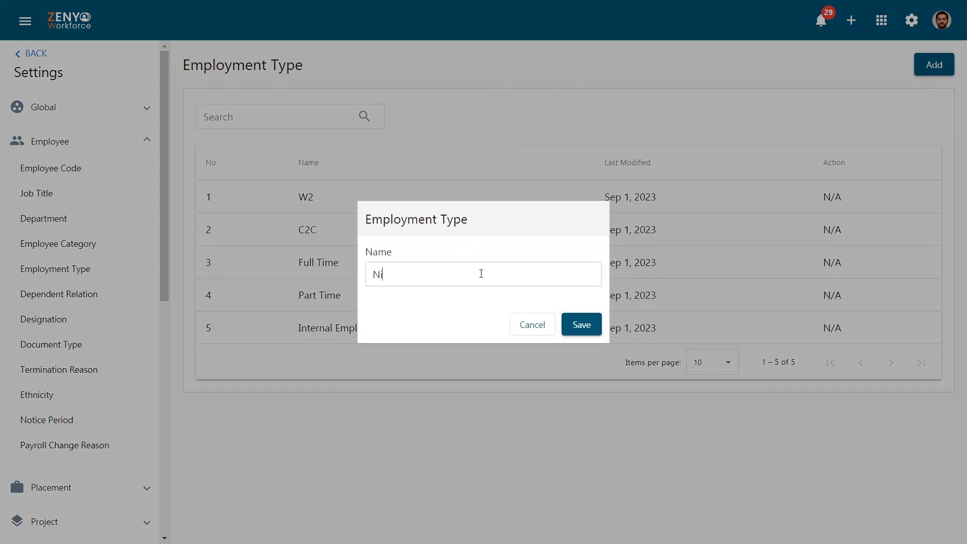
pyautogui.write('hift')
pyautogui.click(575, 321)
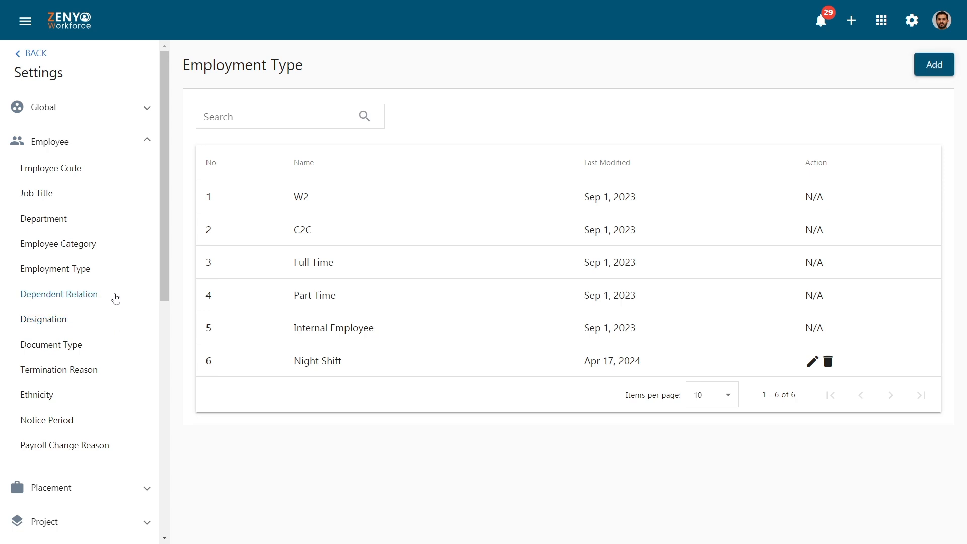
# Step: Add a dependent relation named "Child" in the employee settings and save it
pyautogui.click(121, 292)
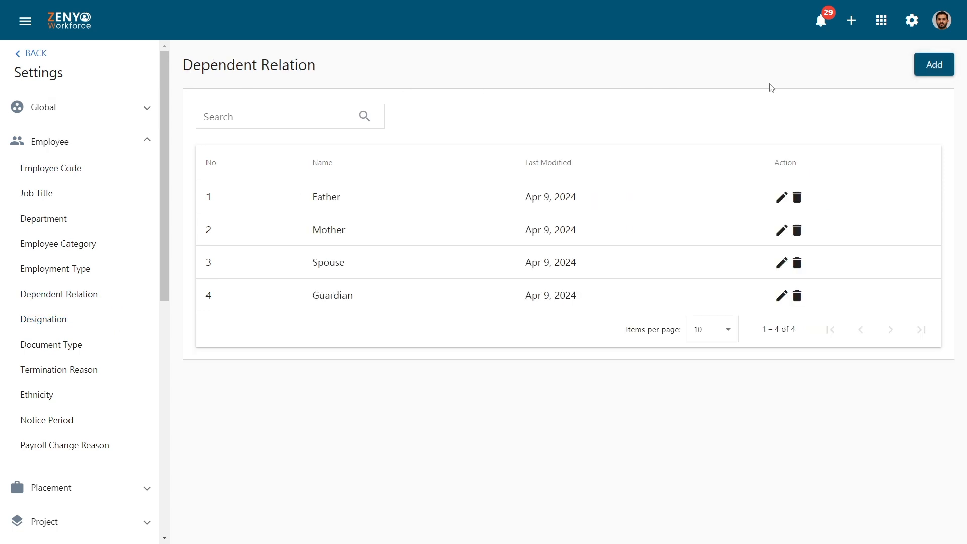
pyautogui.click(932, 68)
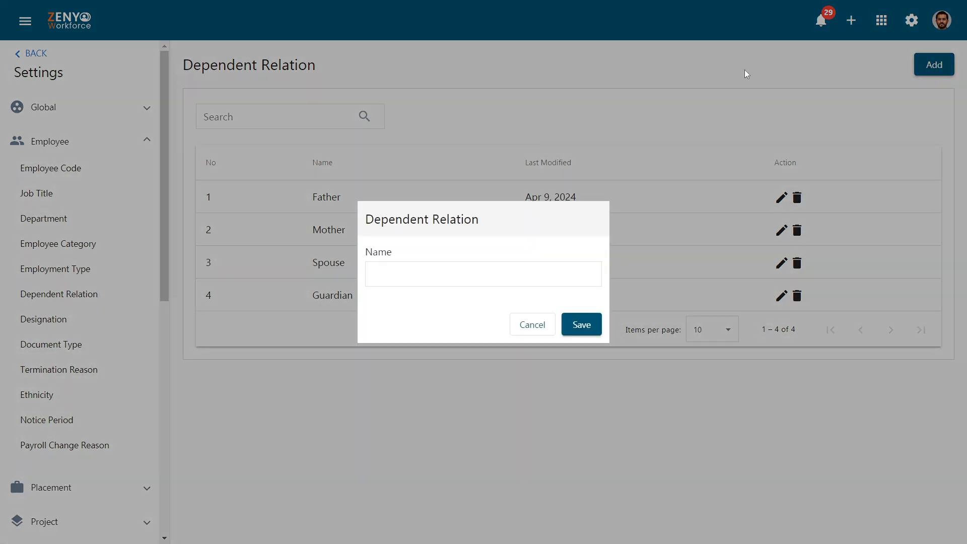
pyautogui.click(488, 272)
pyautogui.write('Chil')
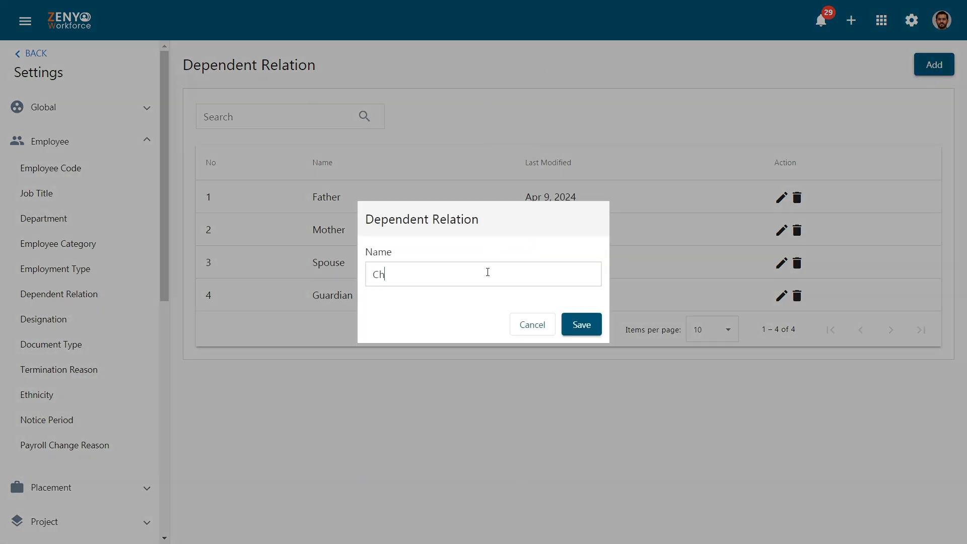
pyautogui.write('d')
pyautogui.click(581, 324)
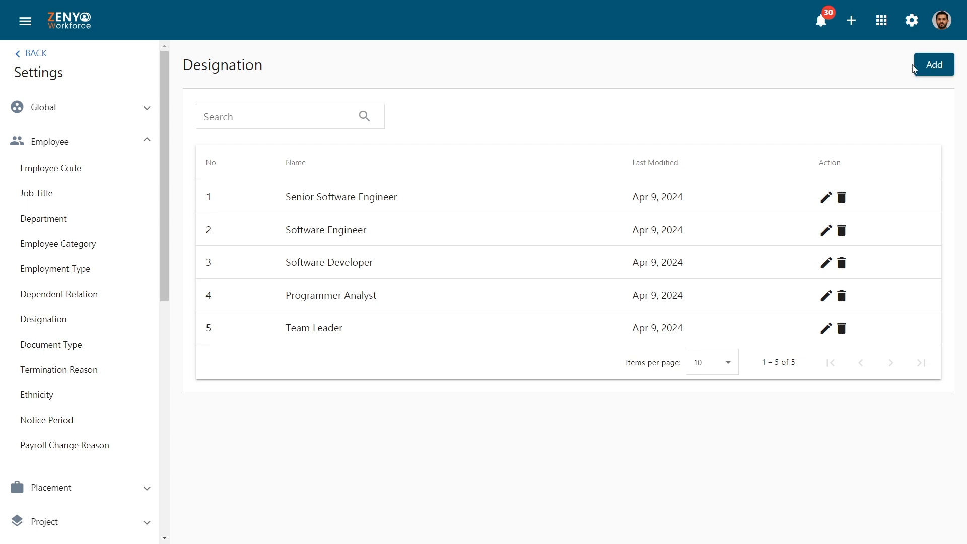
# Step: Add a designation named "Content Creator" to the designation list
pyautogui.click(929, 65)
pyautogui.click(502, 273)
pyautogui.write('Content Creator')
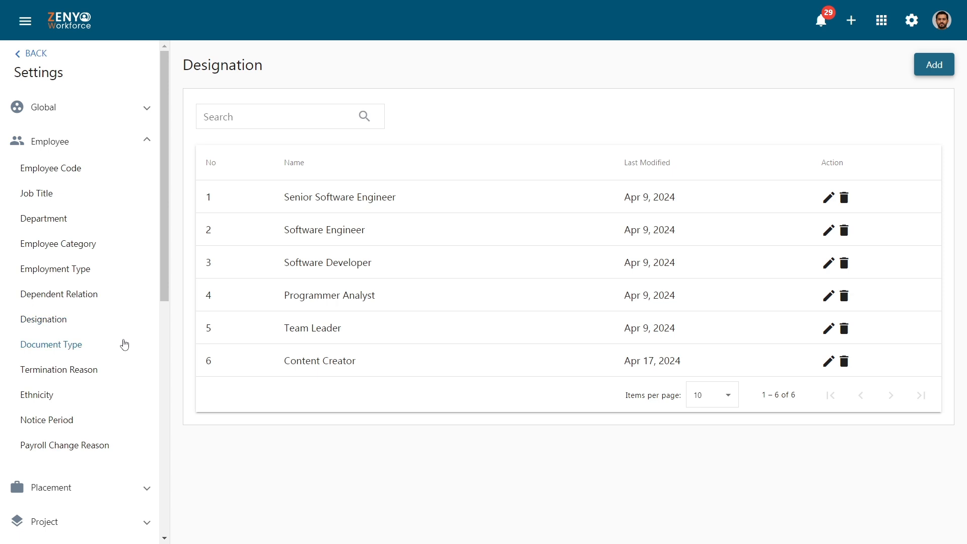
# Step: Add an employee document type named "Bond Document" and save it
pyautogui.click(124, 344)
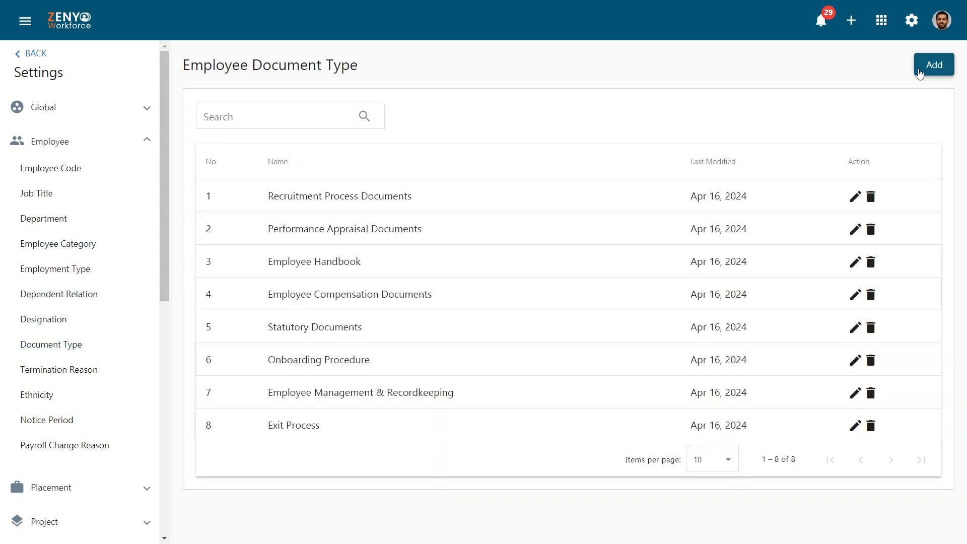
pyautogui.click(920, 73)
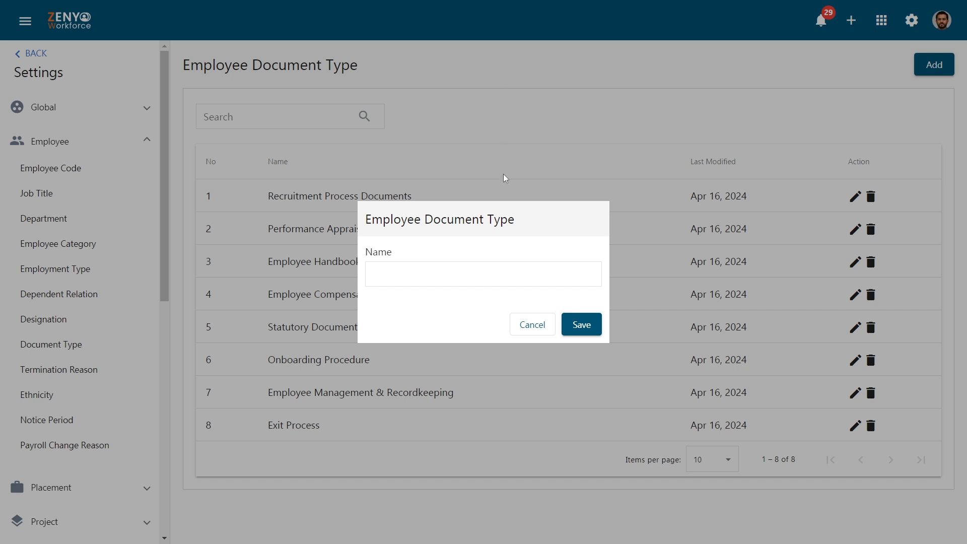
pyautogui.click(507, 271)
pyautogui.write('Bond')
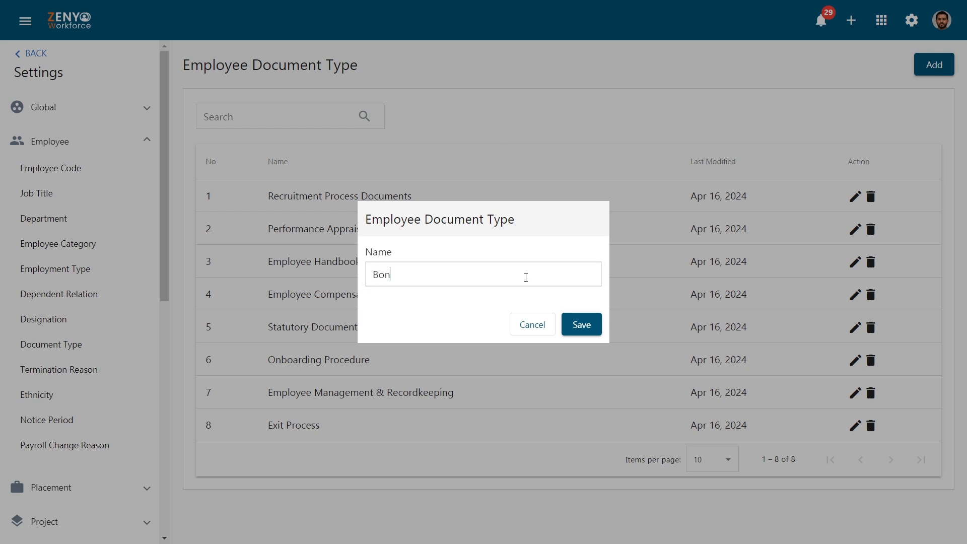
pyautogui.write(' Document')
pyautogui.click(579, 326)
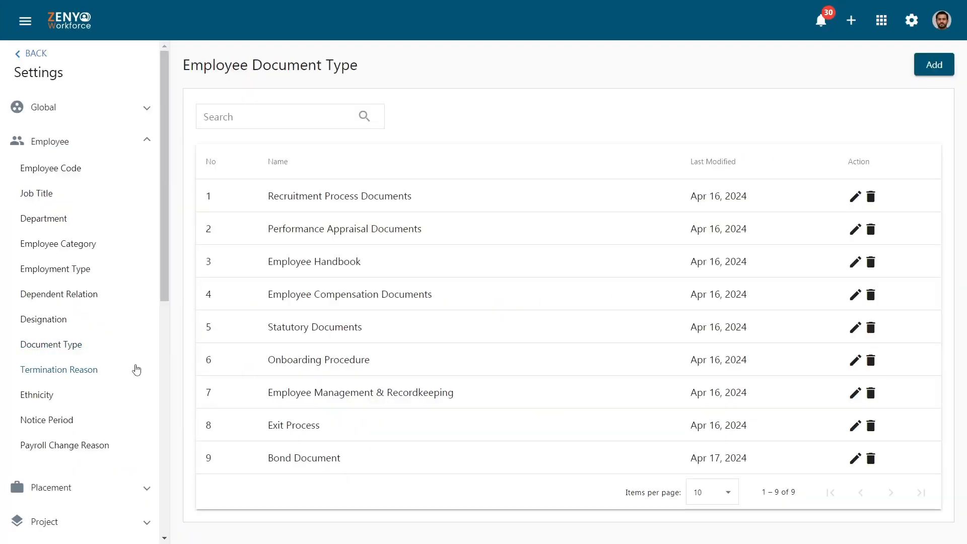
# Step: Add a termination reason named "Mutual Agreement" in the employee settings and save it
pyautogui.click(136, 369)
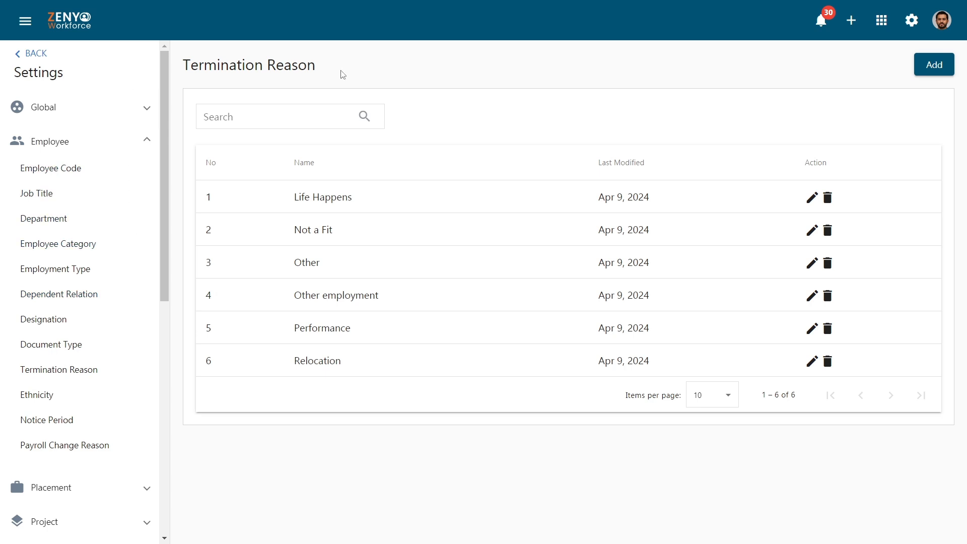
pyautogui.click(927, 67)
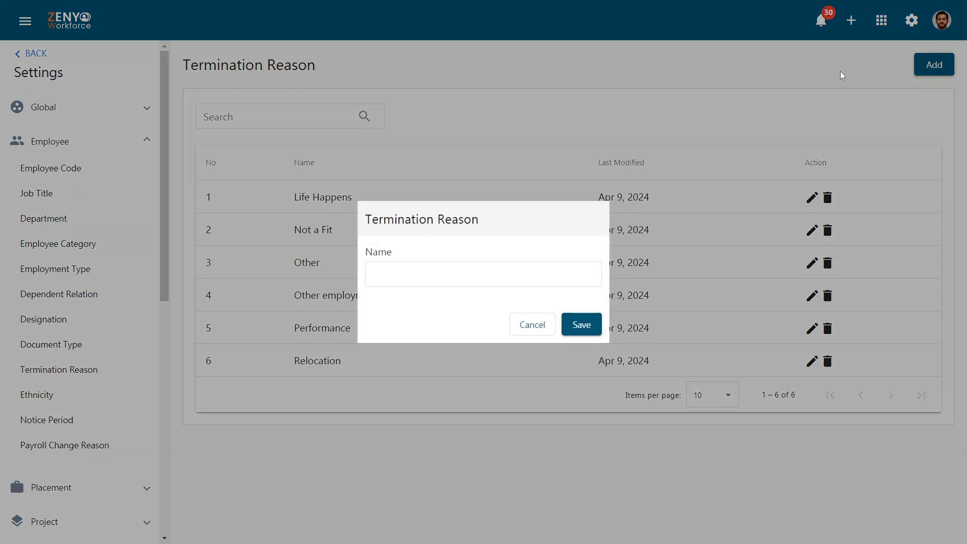
pyautogui.click(496, 270)
pyautogui.write('Mutual A')
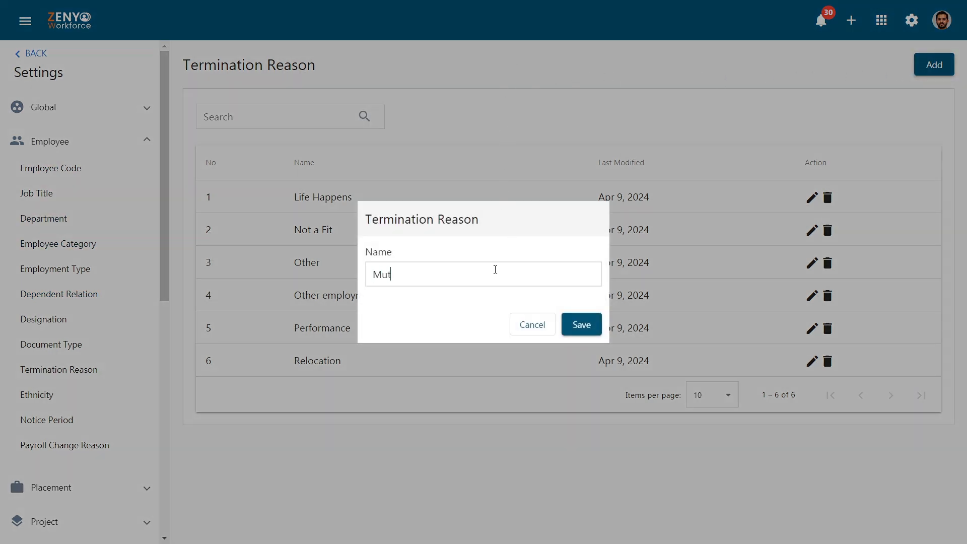
pyautogui.write('greement')
pyautogui.click(575, 326)
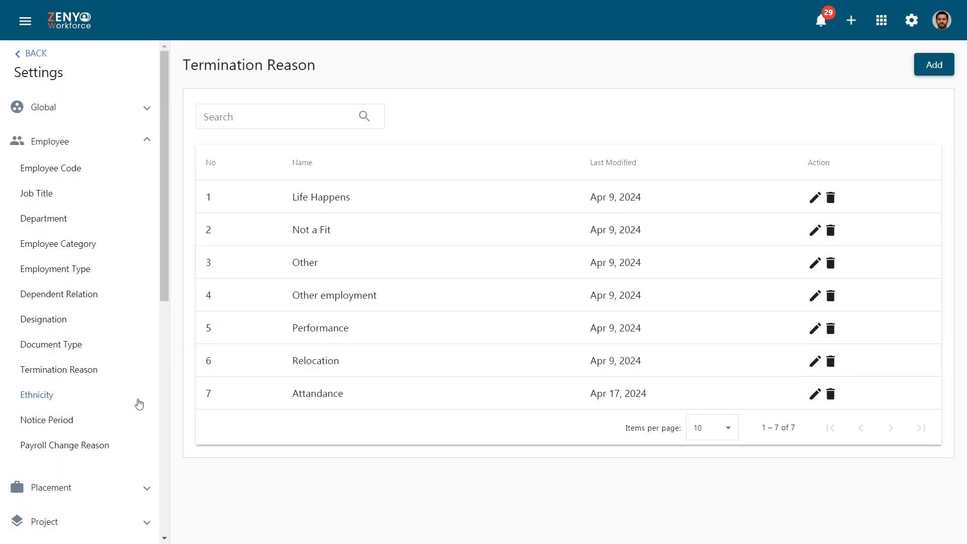
# Step: Add an ethnicity named "White" in the employee settings and save it
pyautogui.click(137, 397)
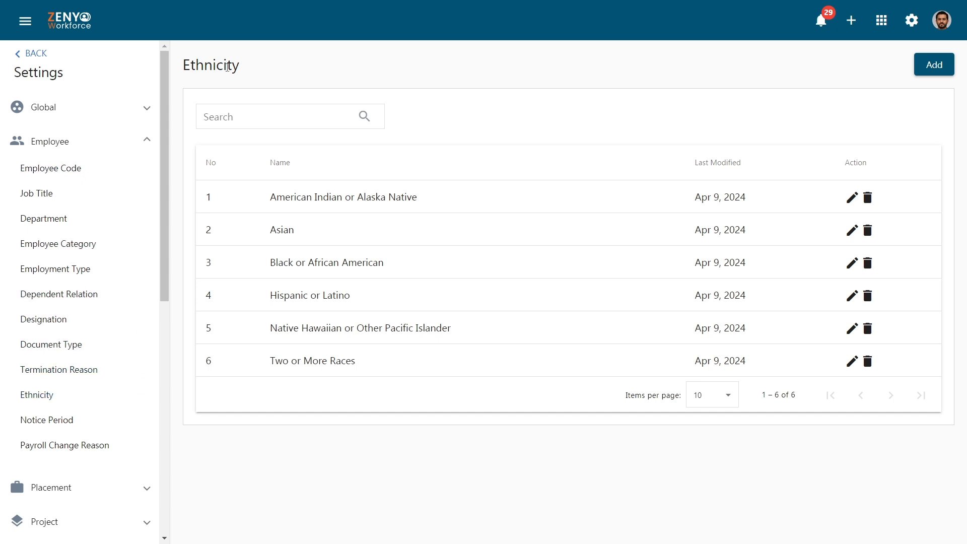
pyautogui.click(930, 66)
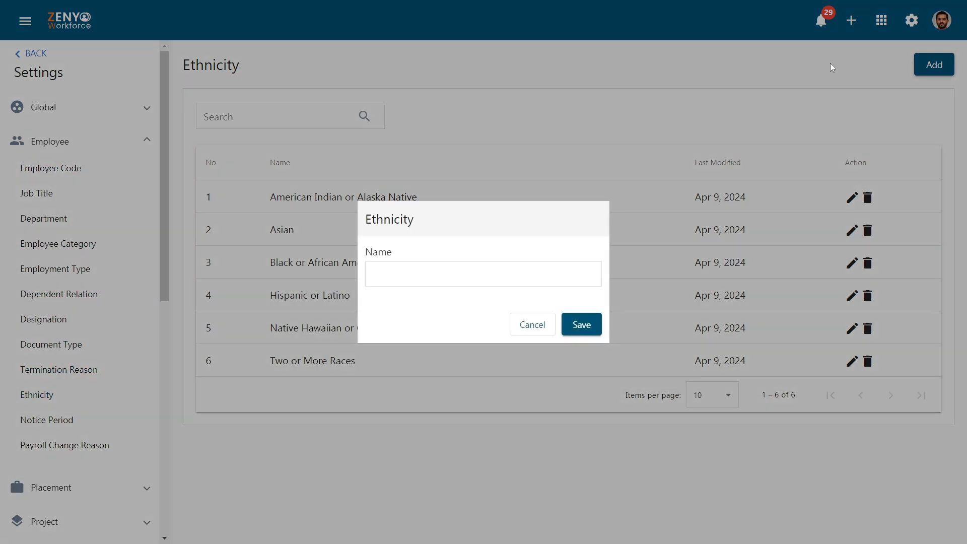
pyautogui.click(523, 271)
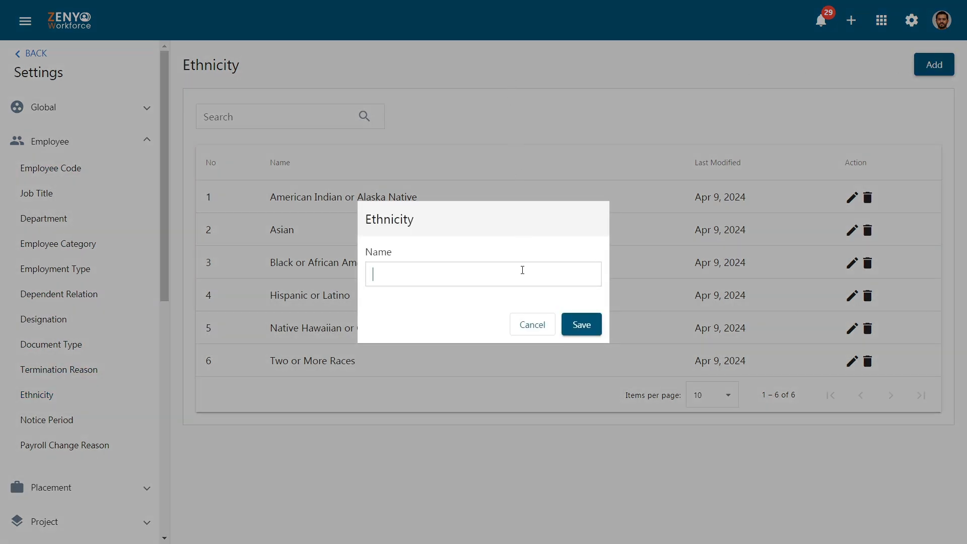
pyautogui.write('White')
pyautogui.click(580, 326)
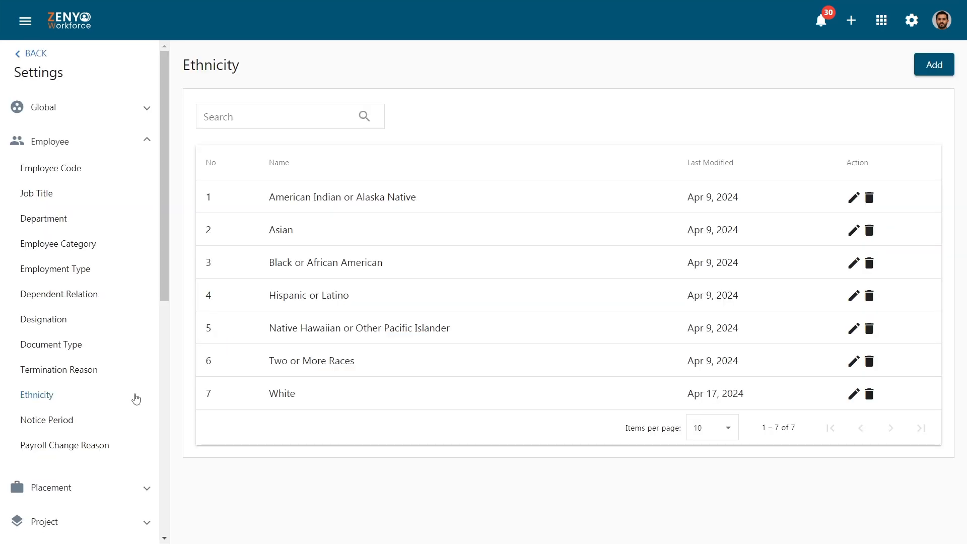
# Step: Add a notice period with a job termination notice of 60 and save it
pyautogui.click(135, 422)
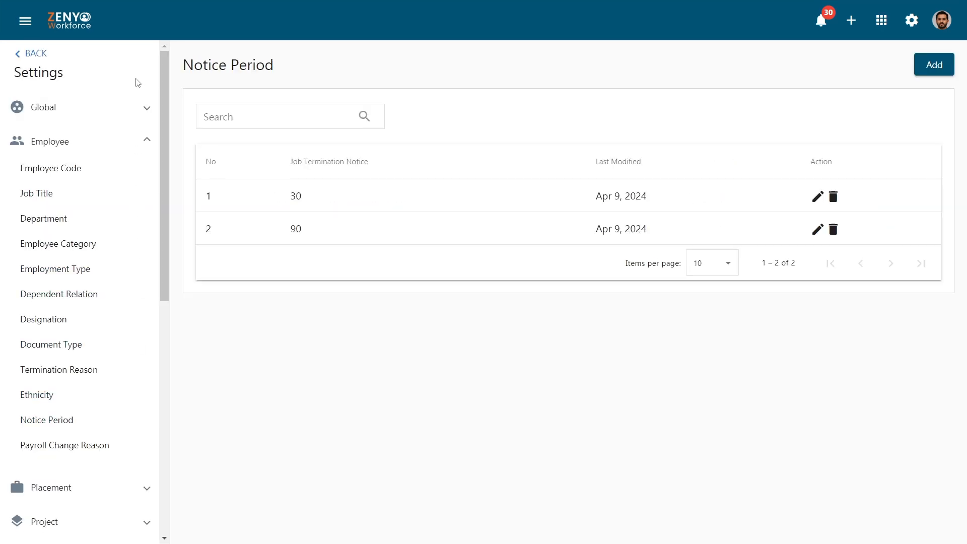
pyautogui.click(919, 63)
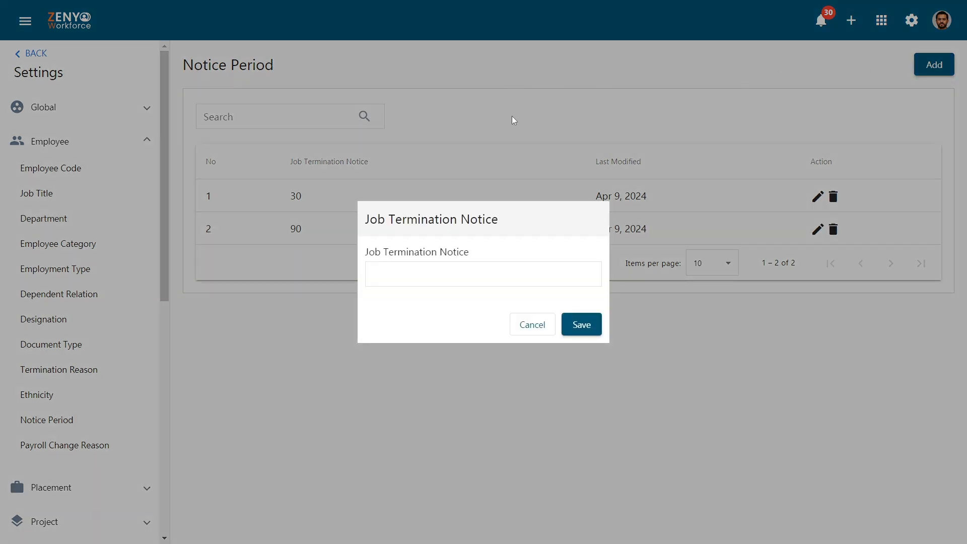
pyautogui.click(527, 272)
pyautogui.write('60')
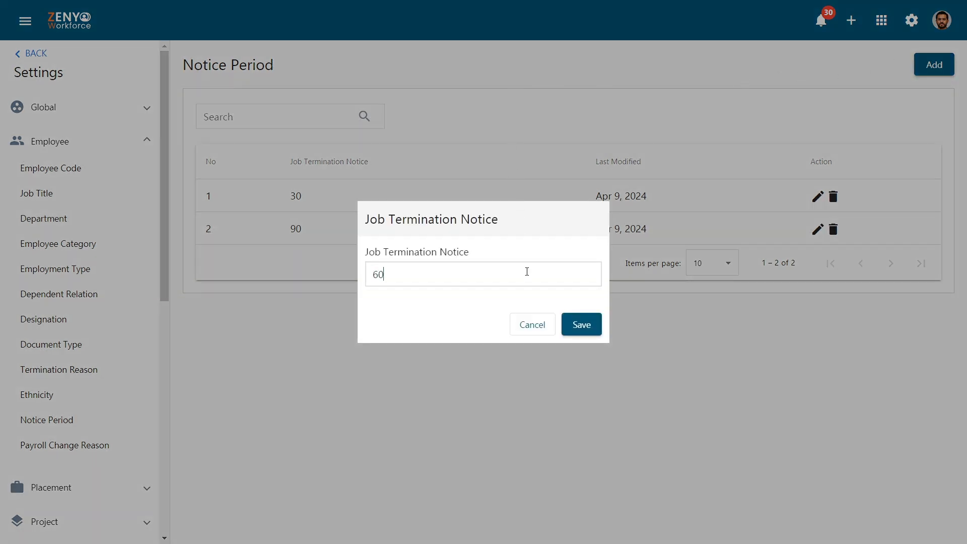
pyautogui.click(576, 325)
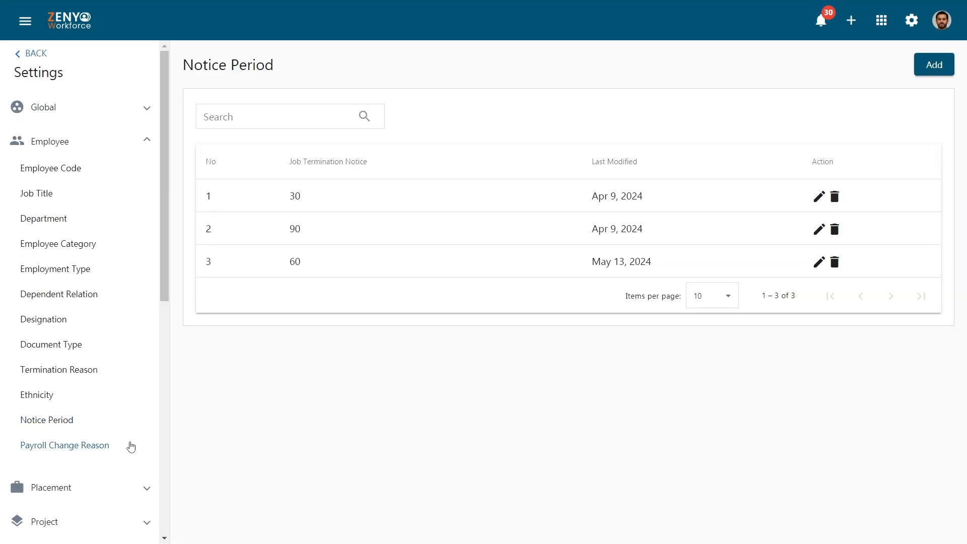
# Step: Add a payroll change reason named "Relocated" in the employee settings and save it
pyautogui.click(130, 446)
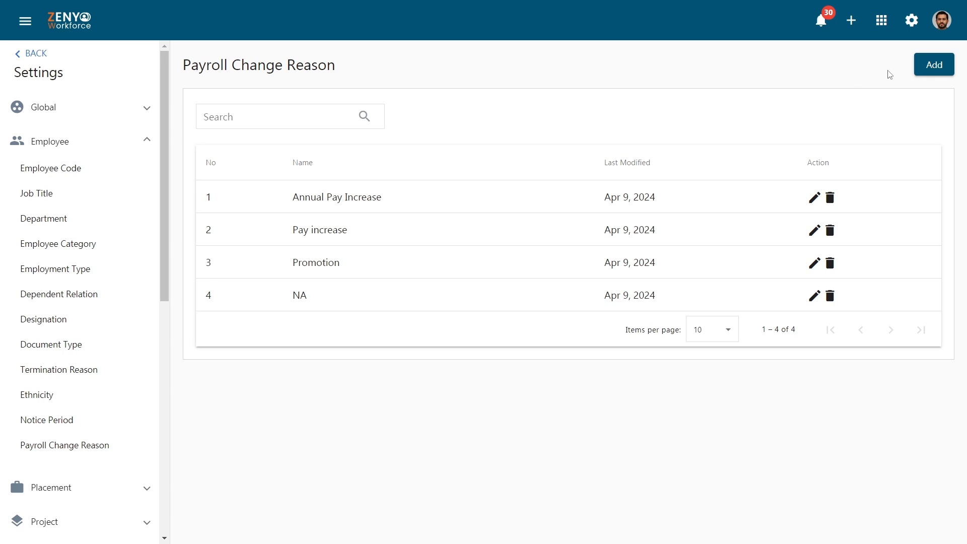
pyautogui.click(924, 64)
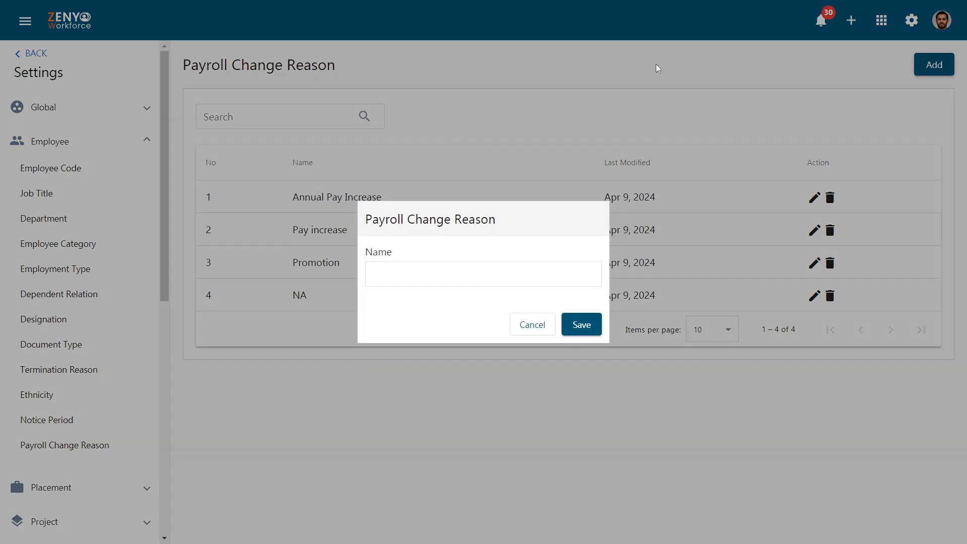
pyautogui.click(514, 271)
pyautogui.write('R')
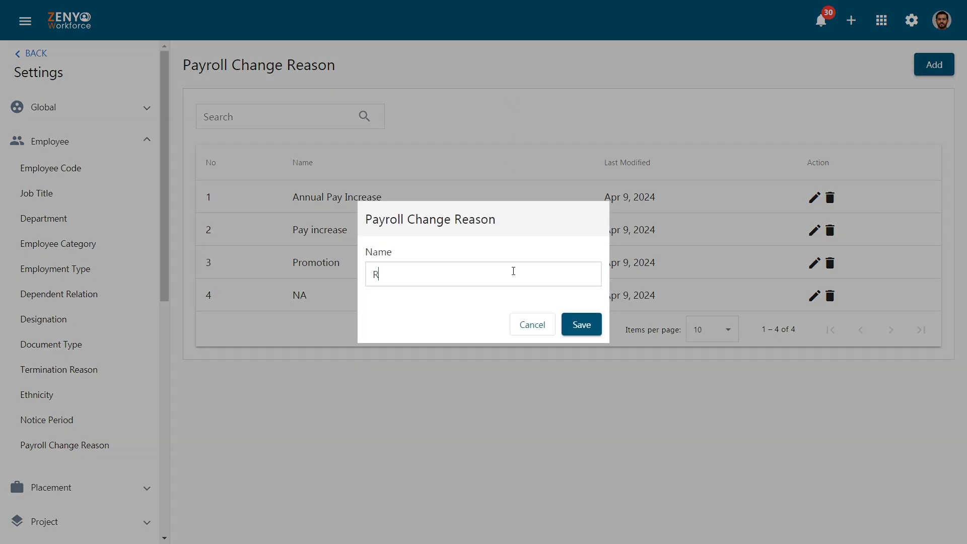
pyautogui.write('elocated')
pyautogui.click(580, 326)
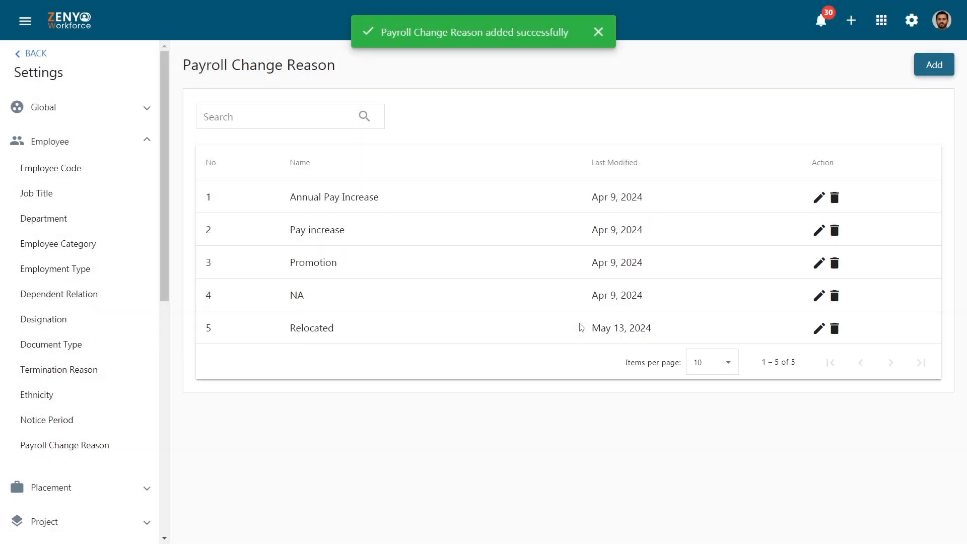